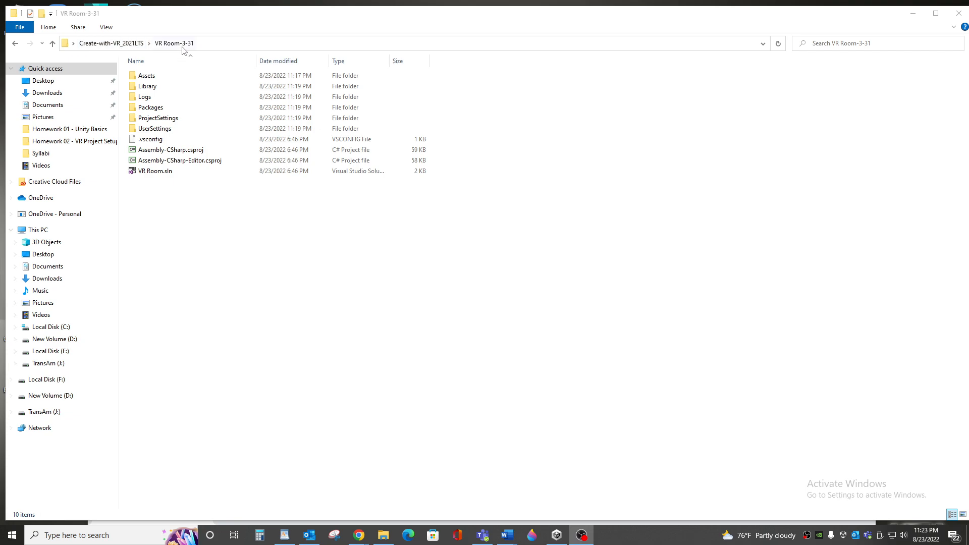
- Open Create-with-VR-Starter-Scene.unity from the project's Assets/Scenes folder in Unity, continuing past the editor version and package error warnings
double_click(154, 77)
left_click(151, 109)
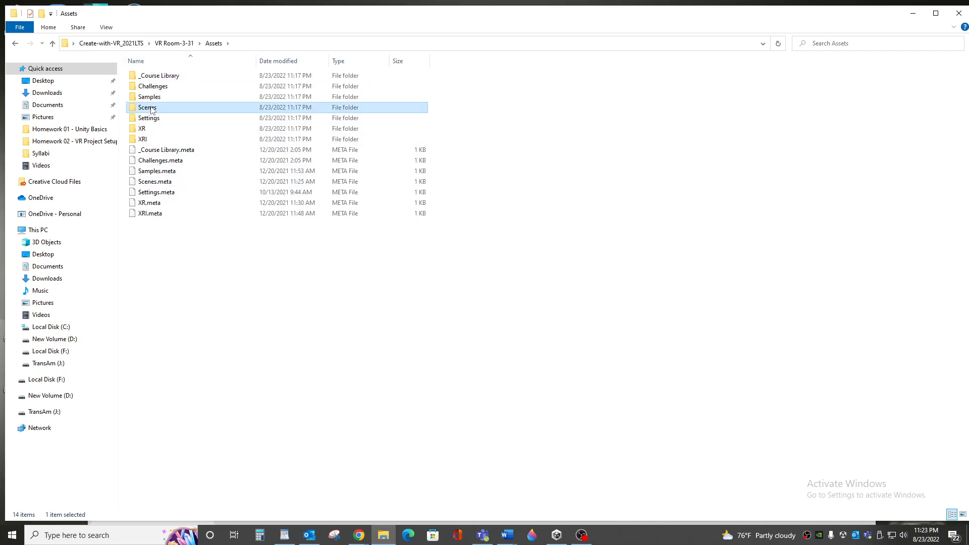
double_click(151, 109)
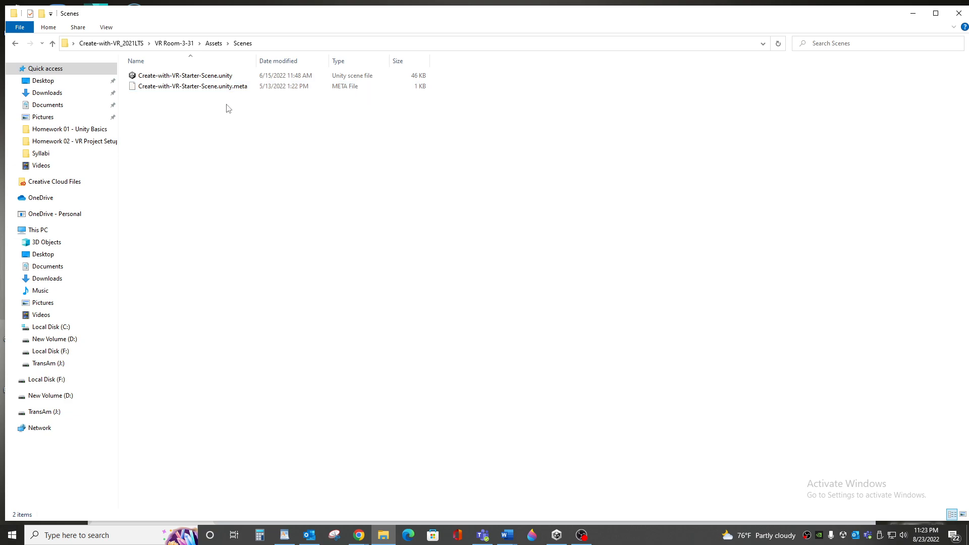
double_click(213, 78)
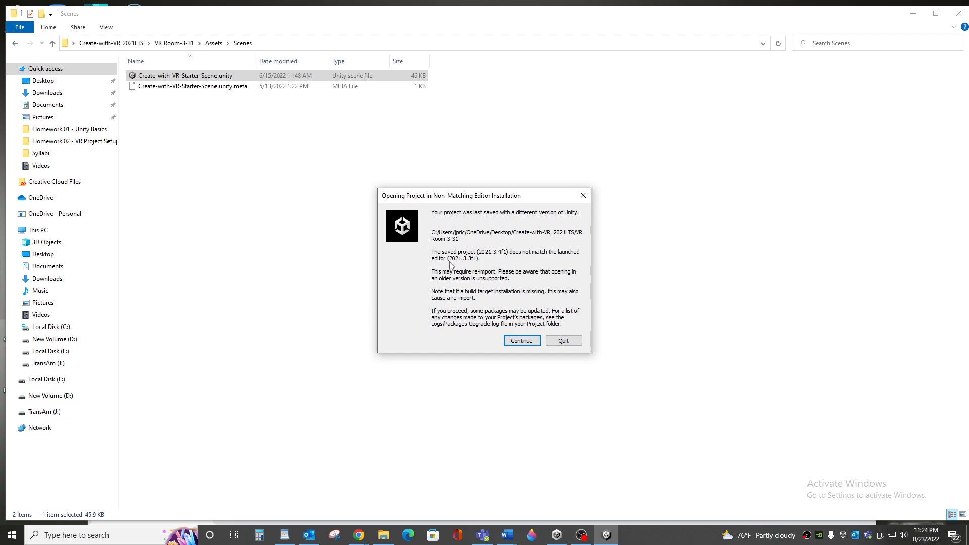
left_click(529, 341)
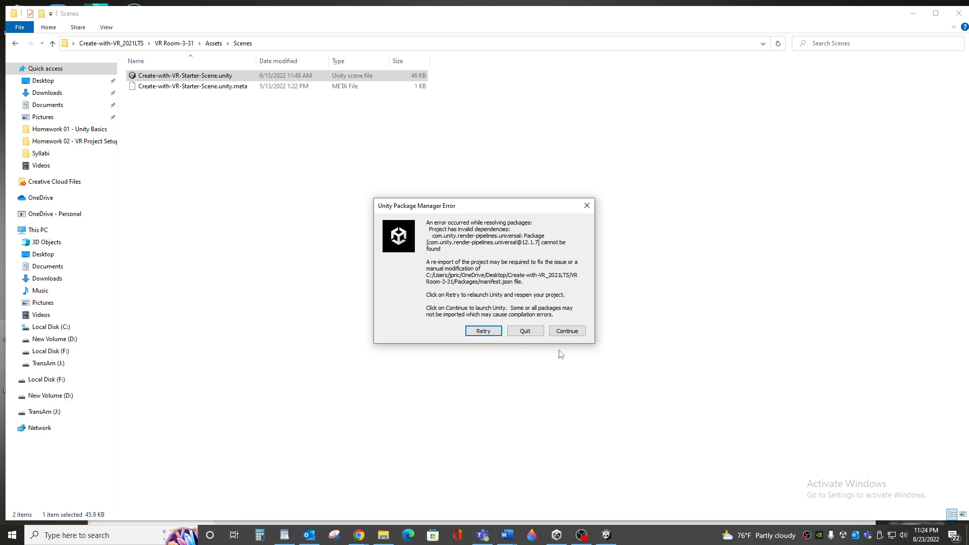
left_click(568, 333)
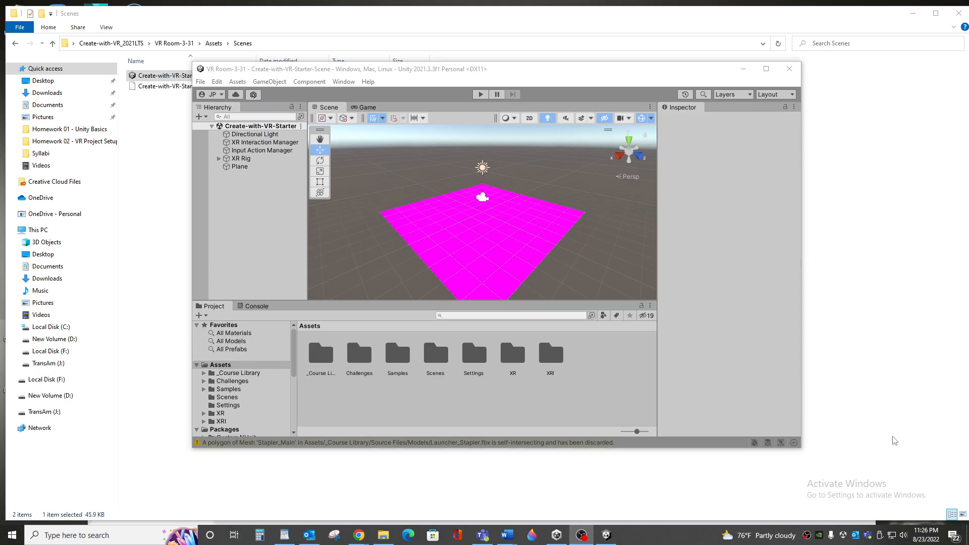
- Enlarge the editor window and inspect the Plane's material assignment and the project's complete material list
left_click_drag(792, 450, 906, 512)
left_click_drag(549, 71, 513, 49)
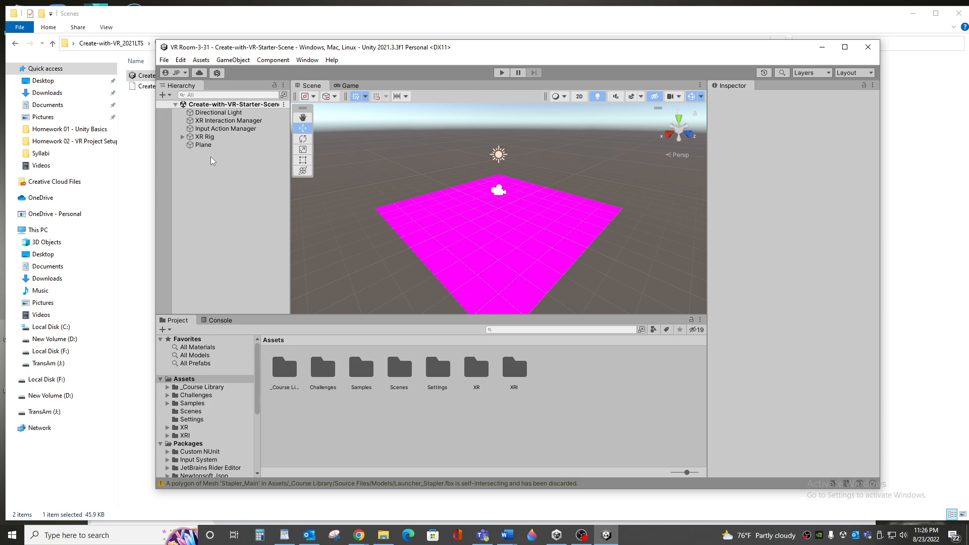
left_click(204, 145)
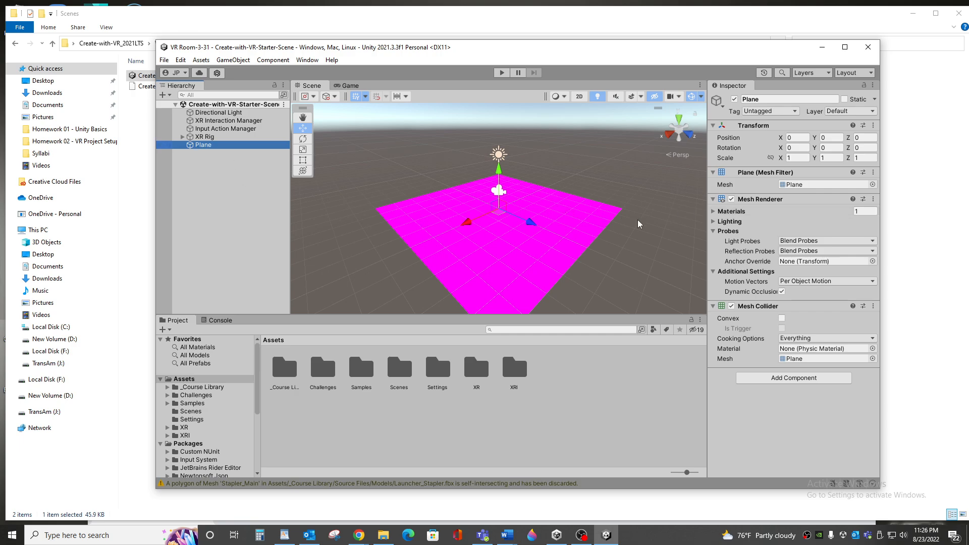
left_click(714, 212)
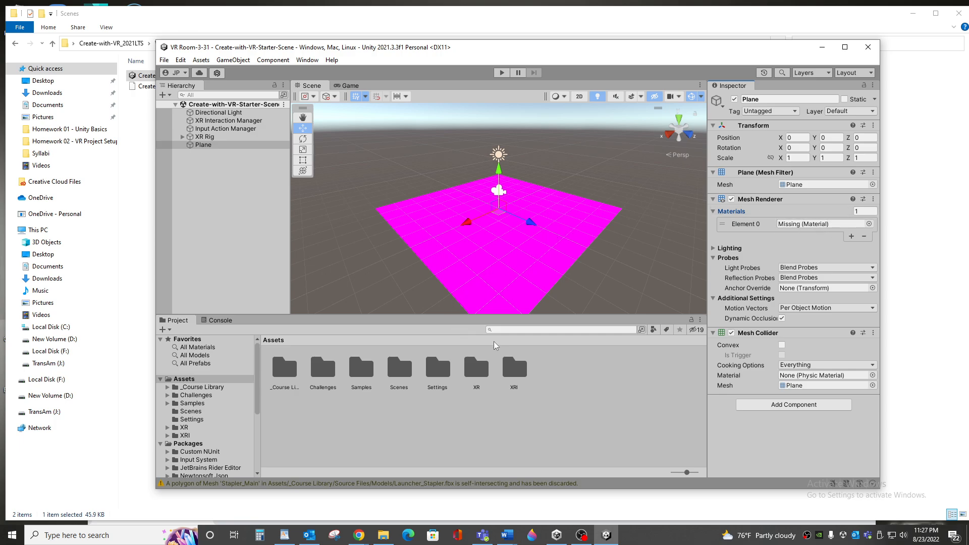
left_click(204, 347)
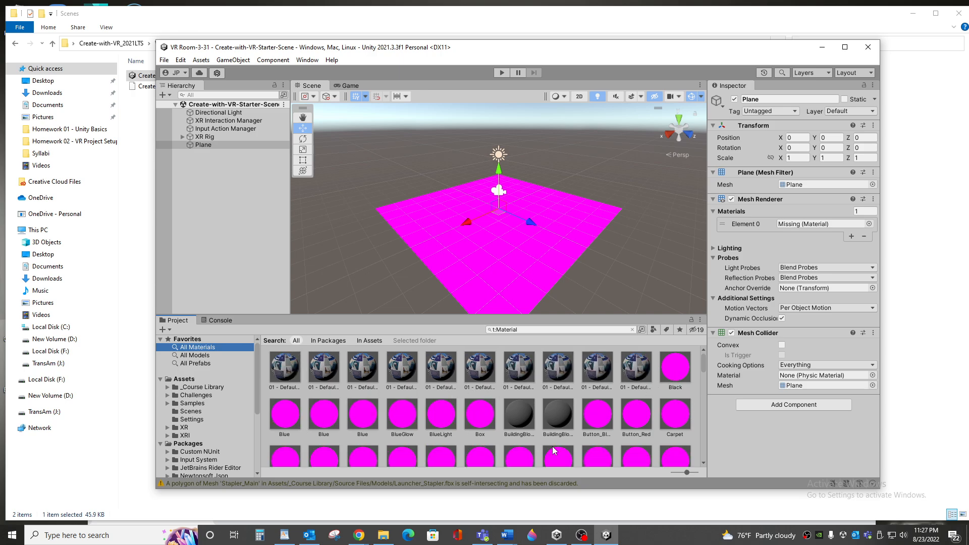
left_click(197, 382)
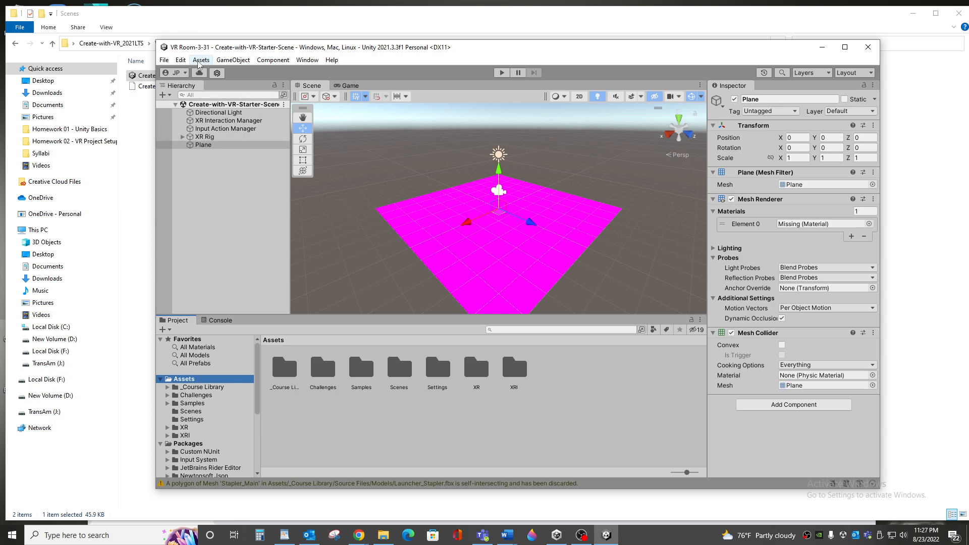
- Check the Scriptable Render Pipeline asset assignment in the project's Graphics settings
left_click(180, 59)
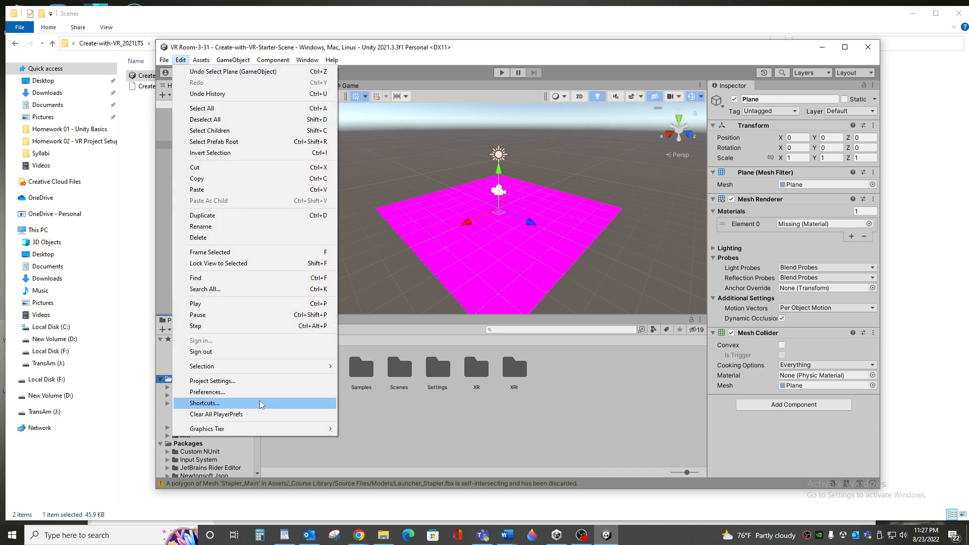
left_click(257, 381)
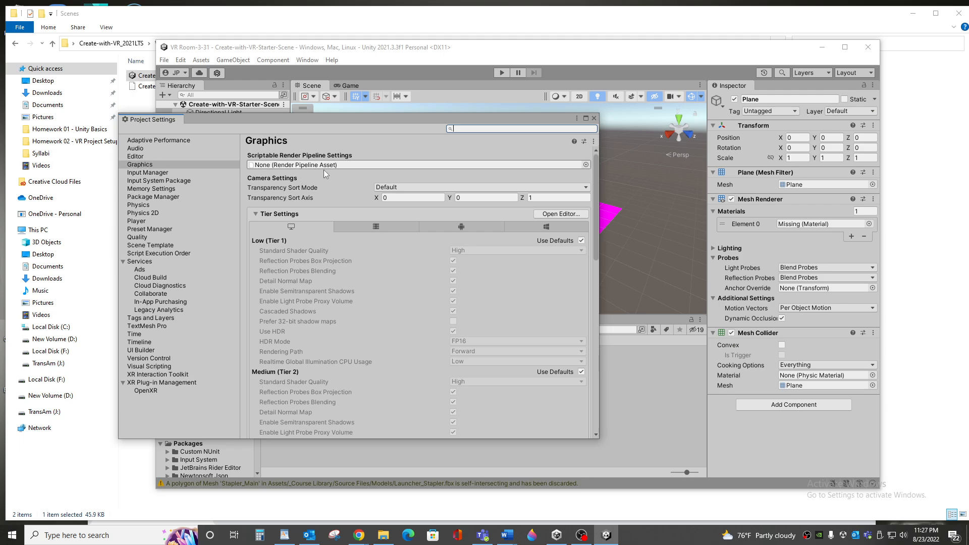
left_click(594, 119)
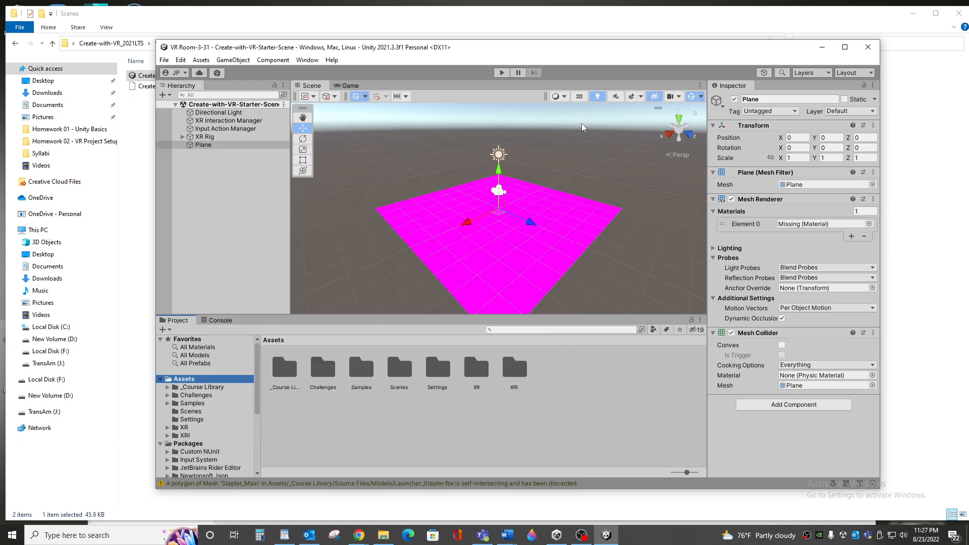
- Find the Render-Pipelines Universal 12.1.7 package in the Package Manager's Unity Registry list and remove it from the project
left_click(301, 61)
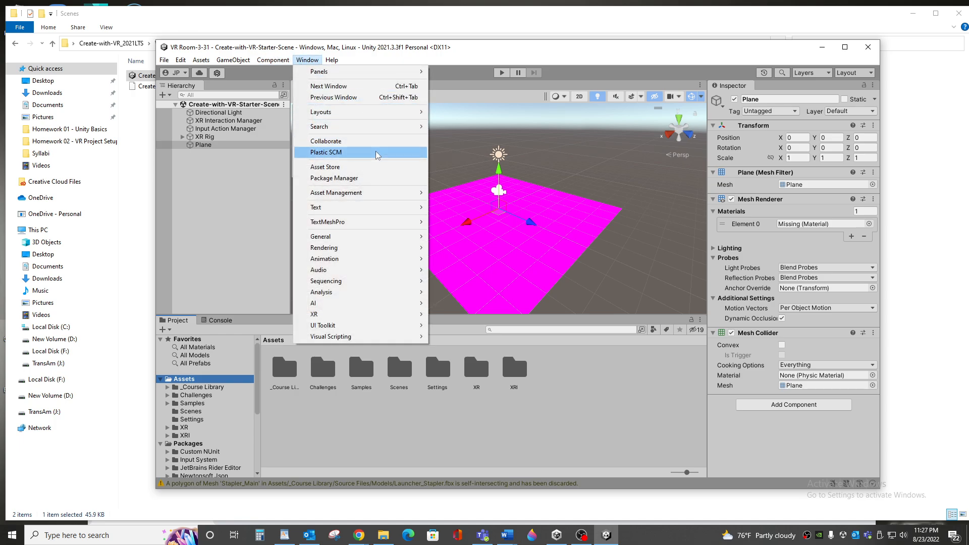
left_click(359, 181)
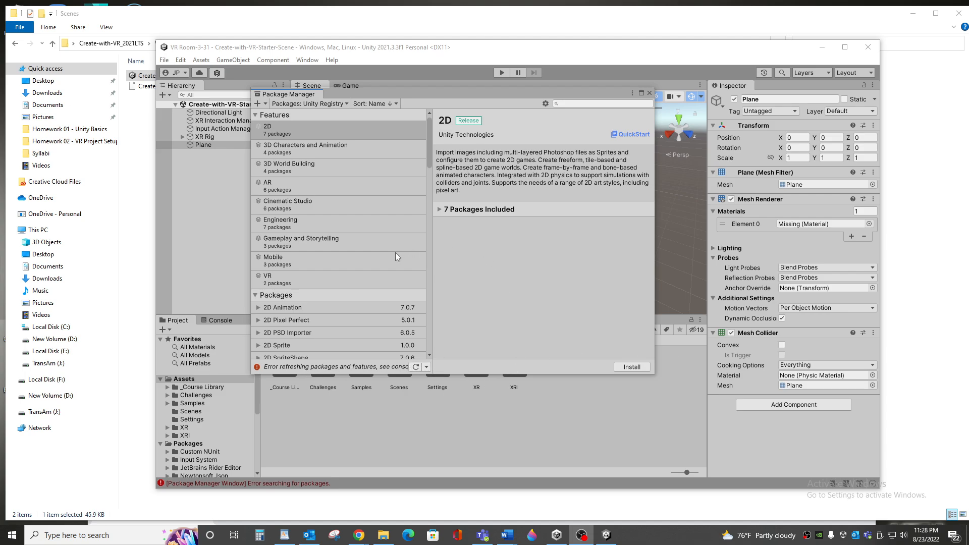
scroll(349, 283, "down", 10)
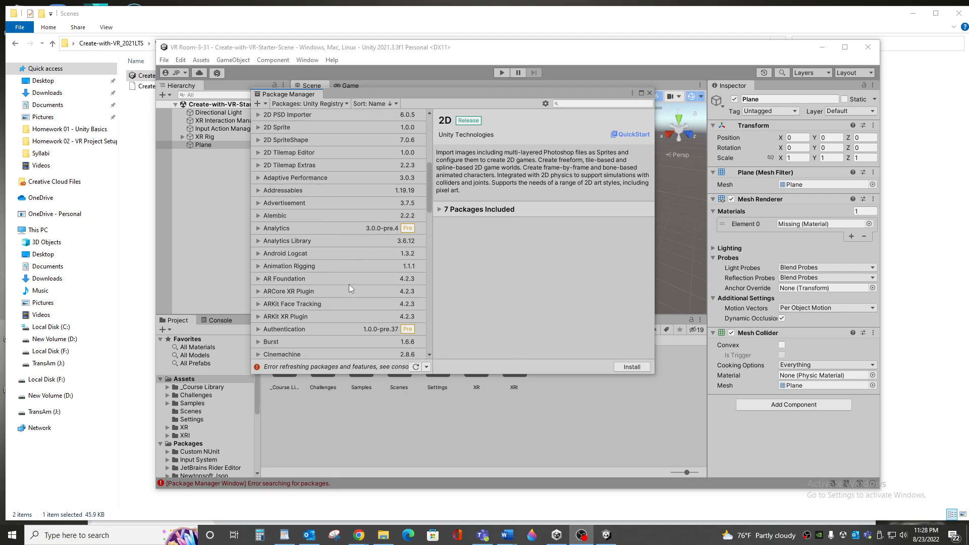
scroll(350, 283, "down", 15)
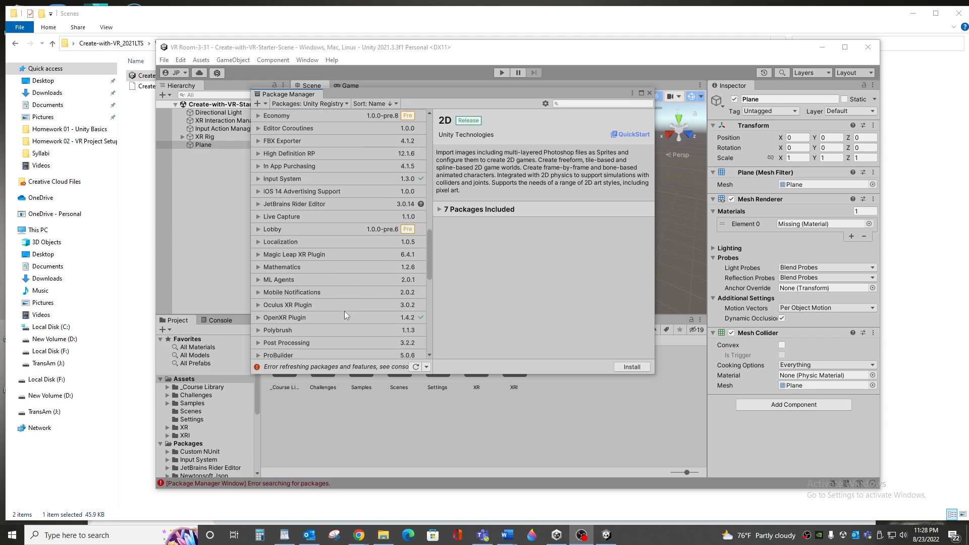
scroll(344, 314, "down", 4)
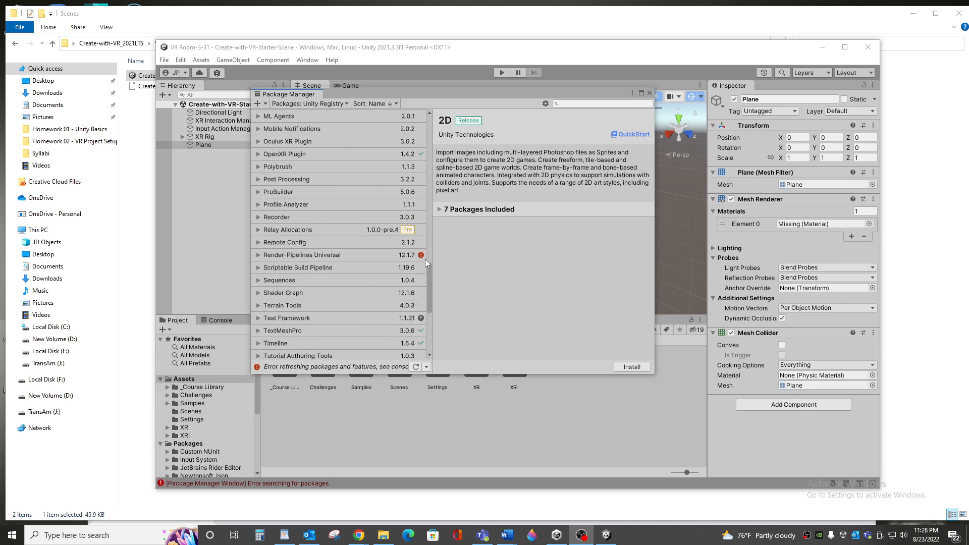
left_click(318, 254)
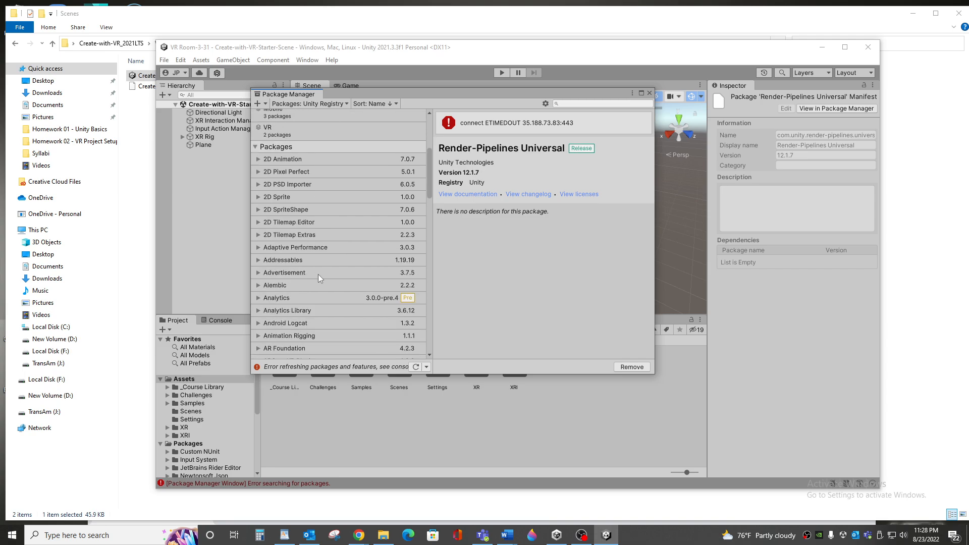
scroll(318, 274, "down", 6)
scroll(318, 274, "down", 15)
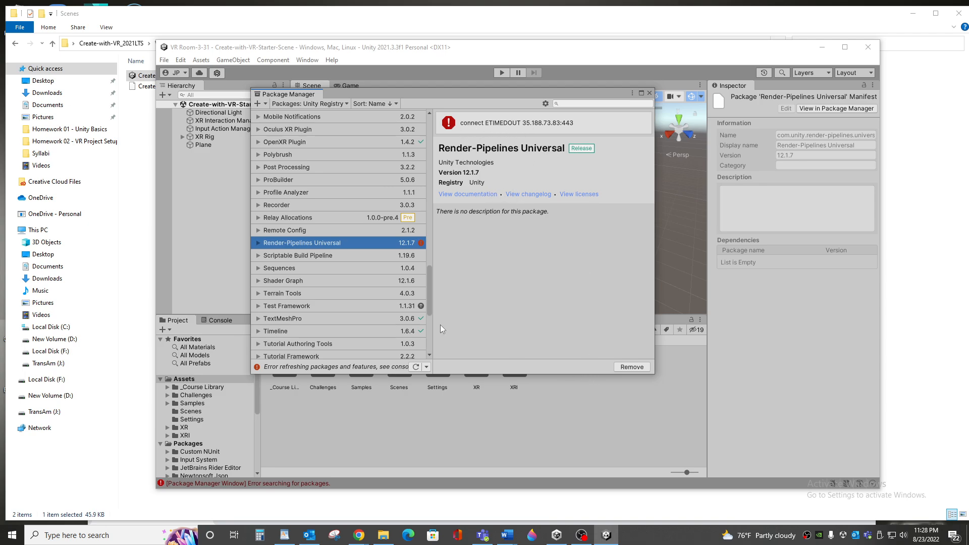
left_click(638, 367)
left_click(508, 290)
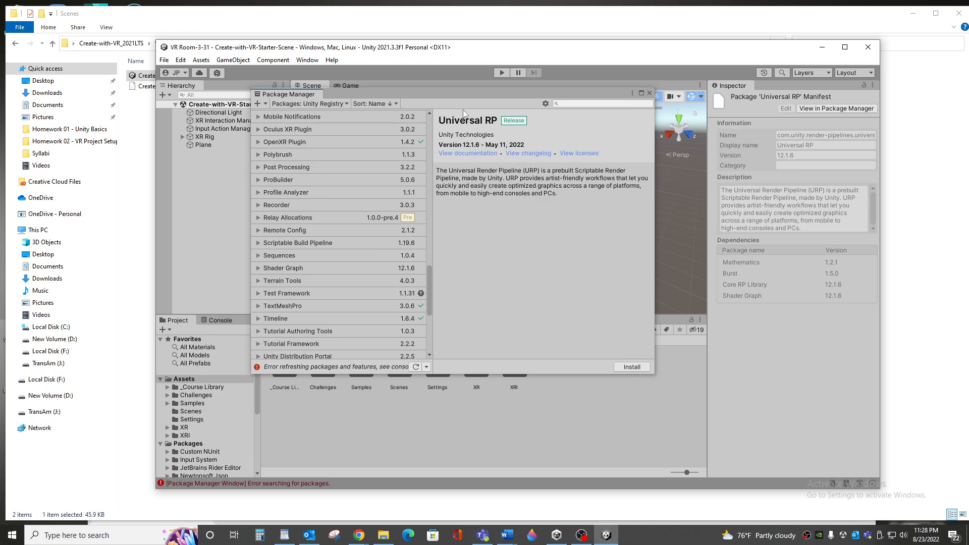
- Install the Universal RP 12.1.6 package in the project
left_click(630, 368)
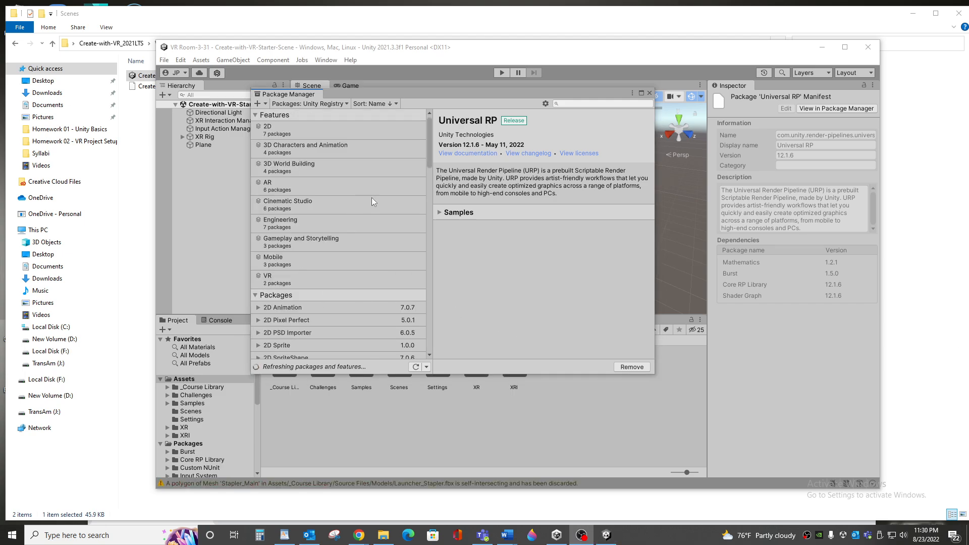
left_click_drag(395, 93, 447, 110)
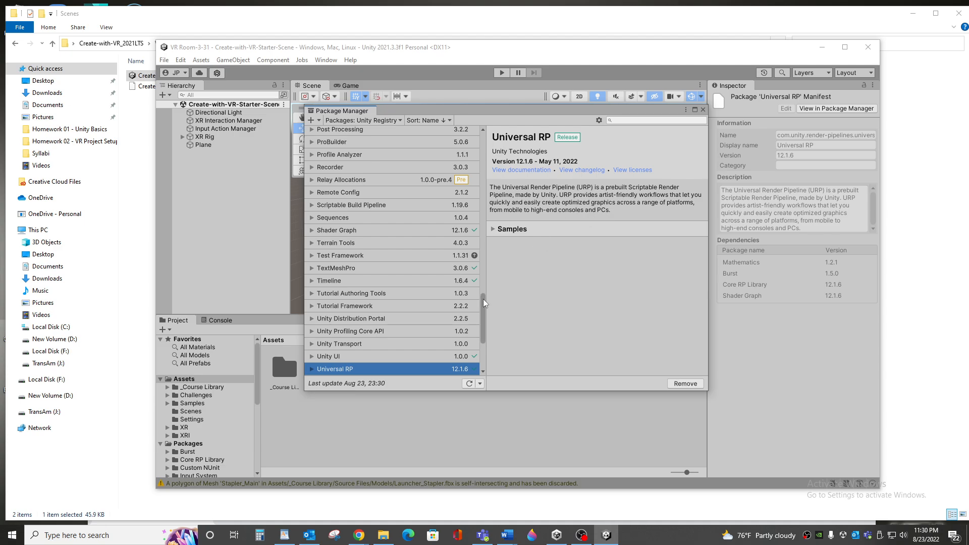
- View the details of the High Definition RP package without installing it, and close the Package Manager
left_click_drag(483, 299, 497, 250)
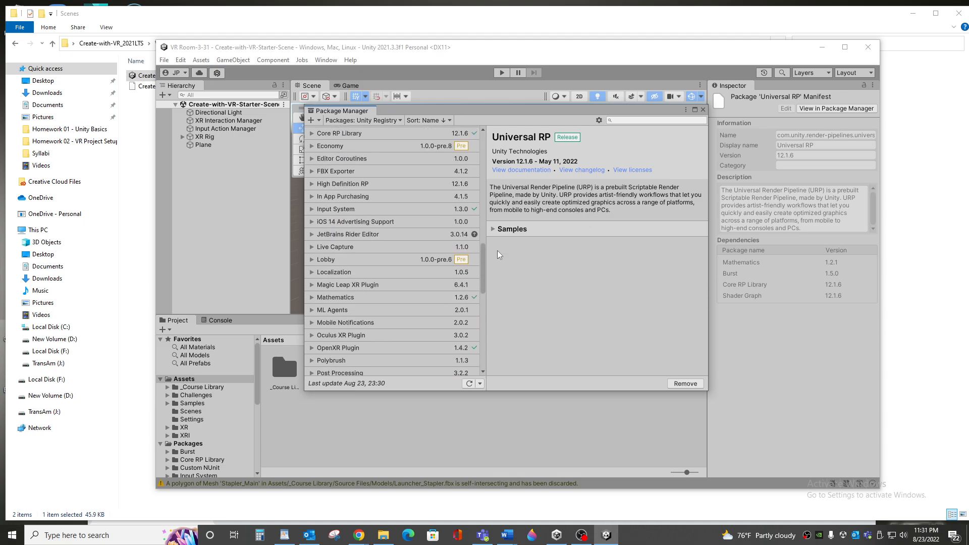
left_click(365, 183)
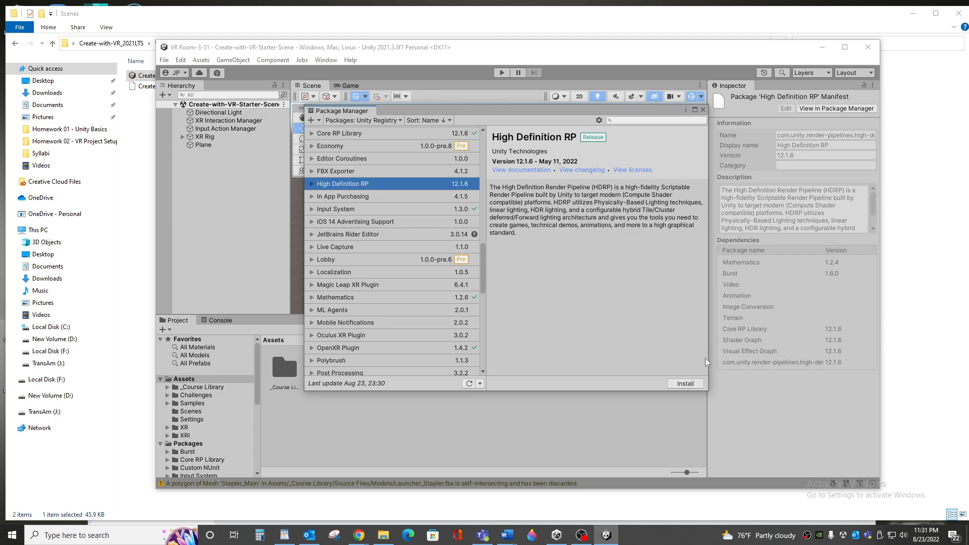
left_click(702, 110)
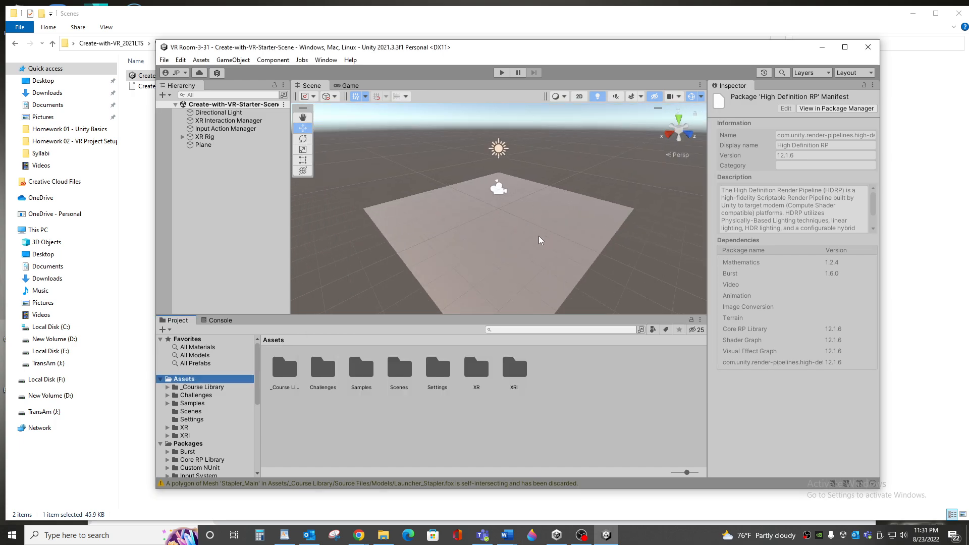